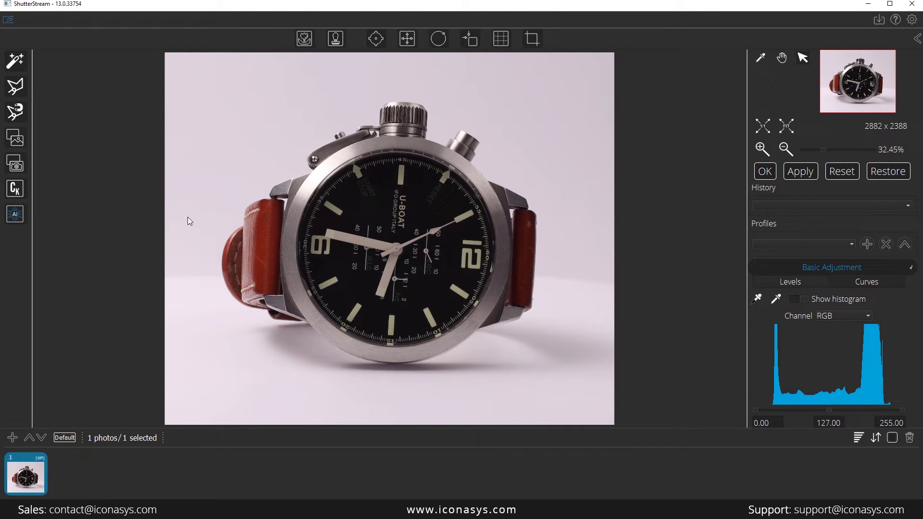
Apply AI background removal to the watch photo, then return to the empty live camera view
{"action": "left_click", "coordinate": [16, 216]}
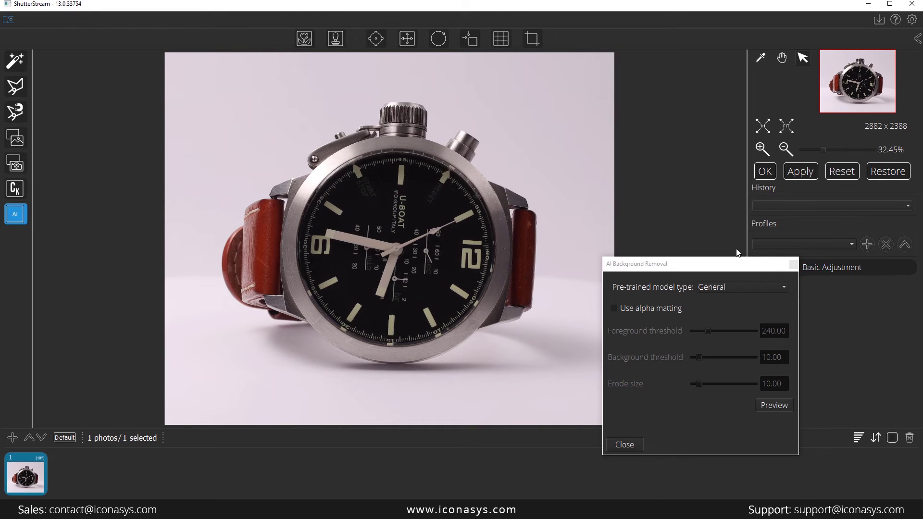
{"action": "left_click", "coordinate": [795, 173]}
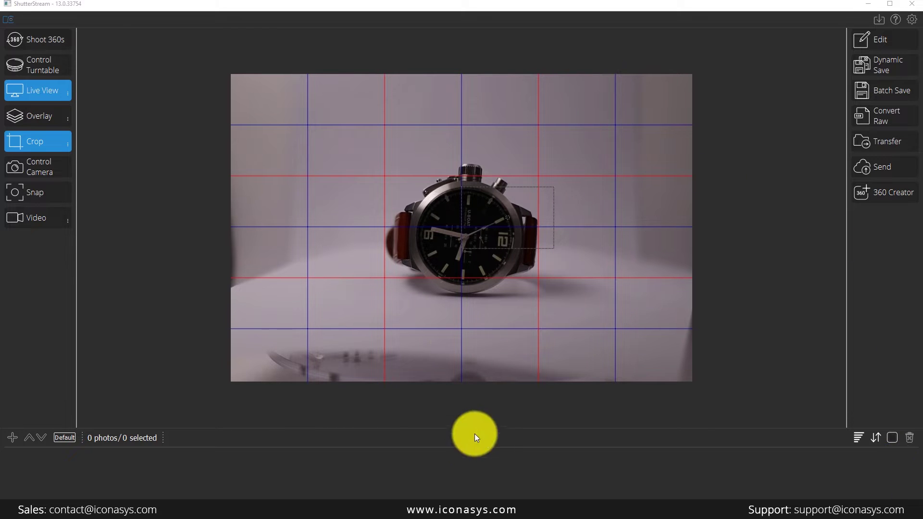
In Canon camera settings, try a shutter speed of 1/13, then settle on 1/10 (1/3)
{"action": "left_click", "coordinate": [39, 170]}
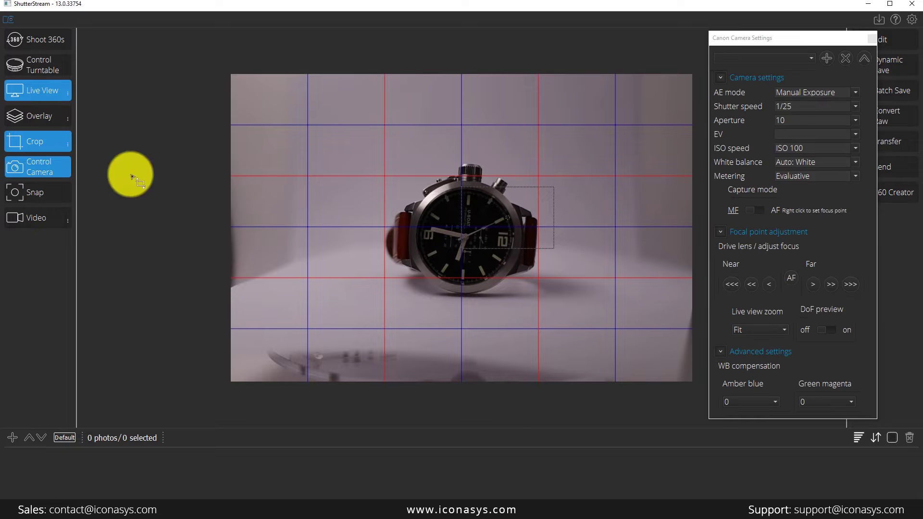
{"action": "left_click", "coordinate": [794, 105]}
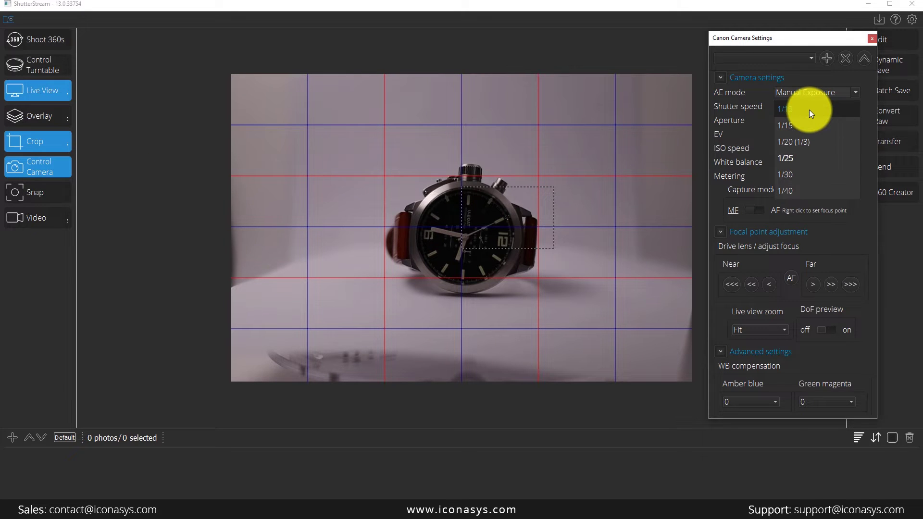
{"action": "left_click", "coordinate": [809, 109]}
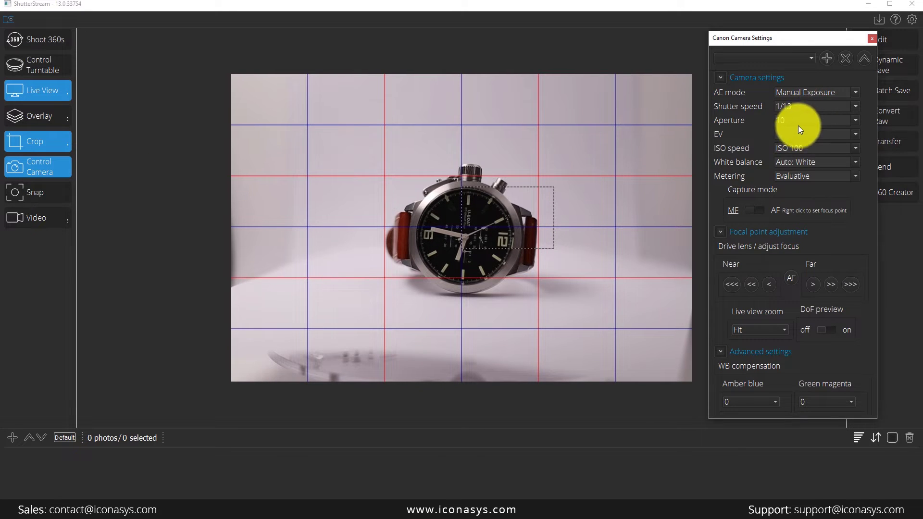
{"action": "left_click", "coordinate": [858, 107]}
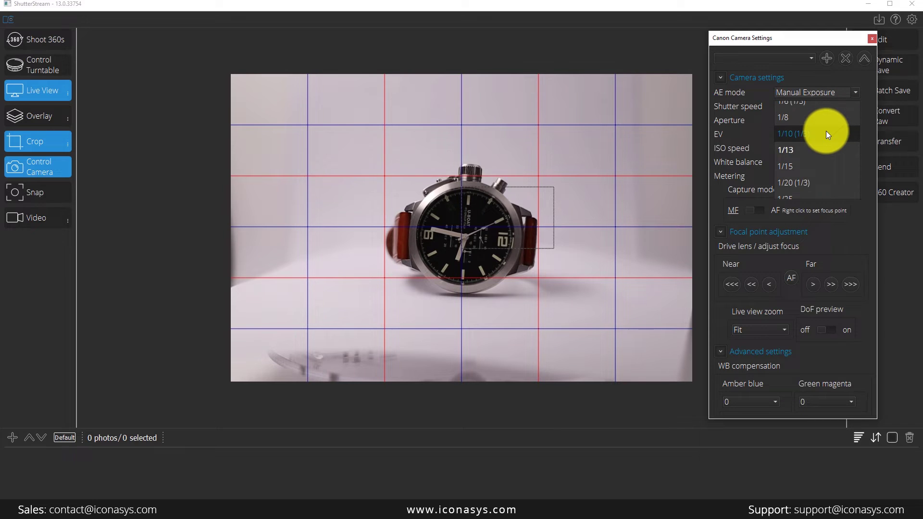
{"action": "left_click", "coordinate": [825, 131]}
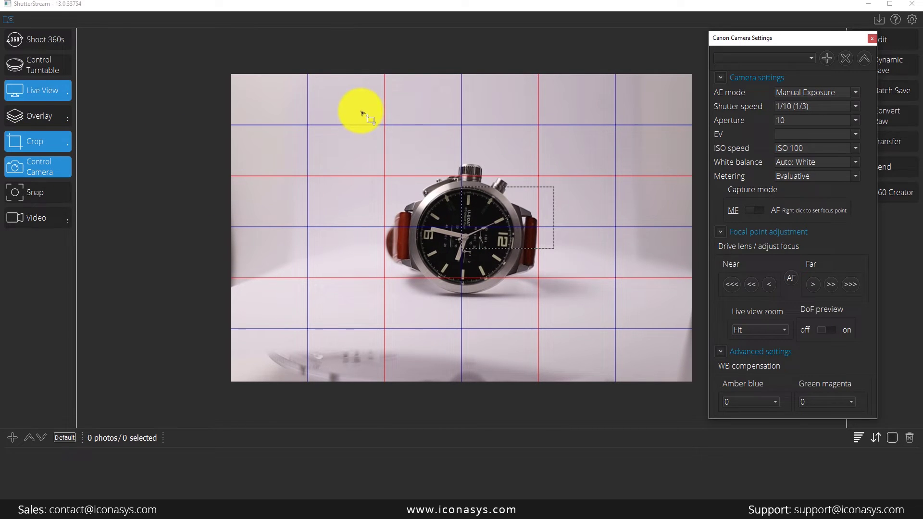
Mark a crop rectangle around the watch on the live view and capture the front shot
{"action": "left_click_drag", "start_coordinate": [359, 110], "coordinate": [551, 296]}
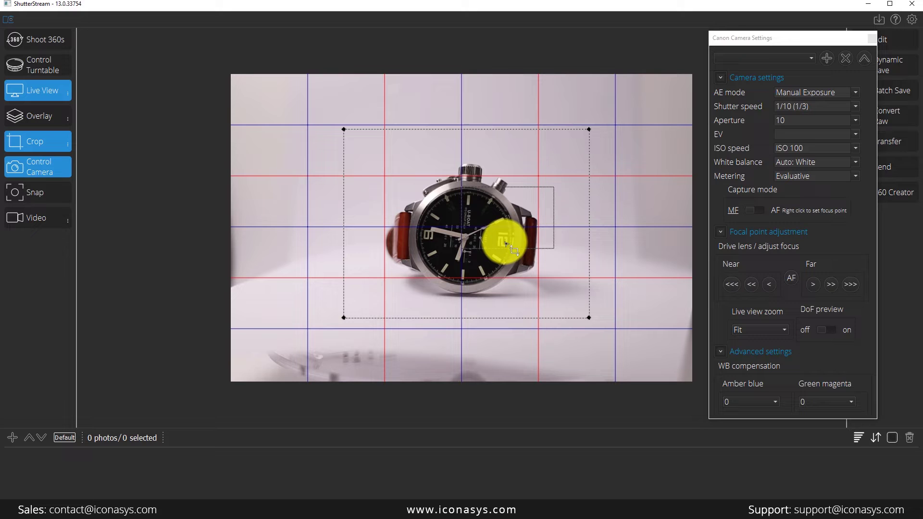
{"action": "left_click", "coordinate": [32, 191]}
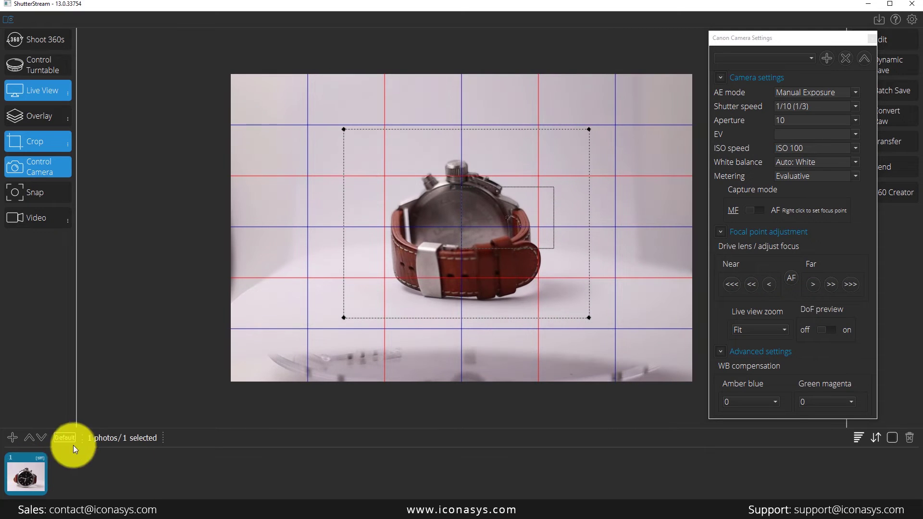
Capture the watch back as a second photo and compare it with the first shot
{"action": "left_click", "coordinate": [24, 194]}
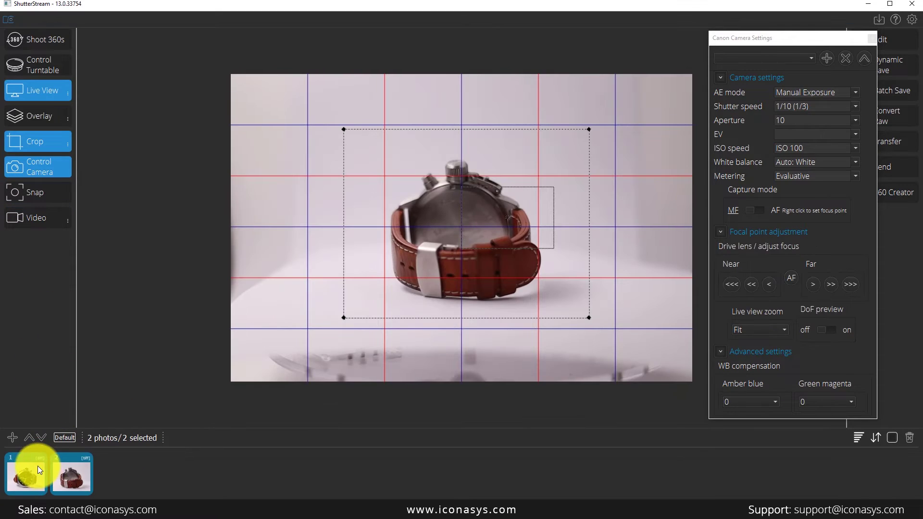
{"action": "left_click", "coordinate": [38, 466]}
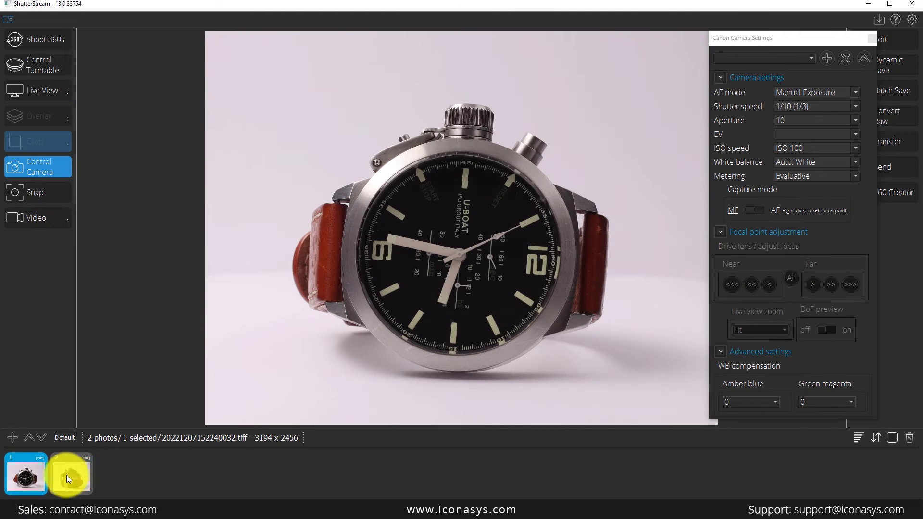
{"action": "left_click", "coordinate": [80, 474]}
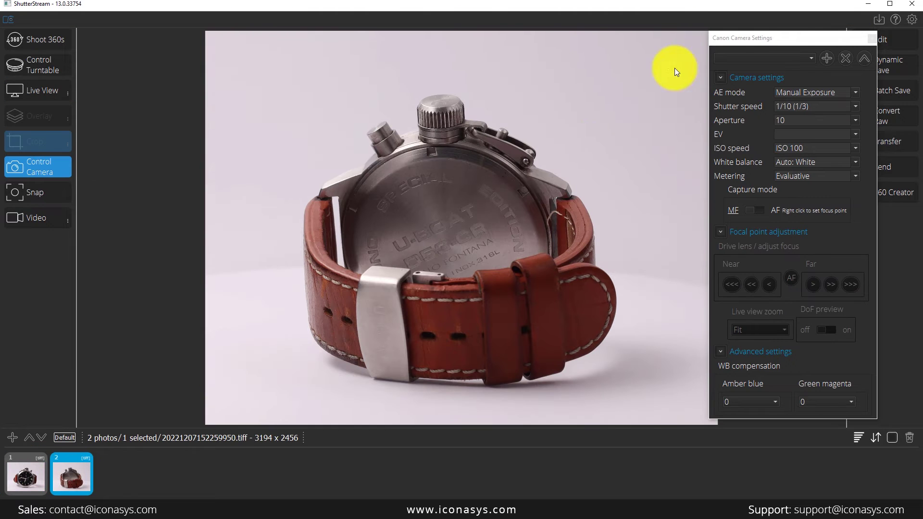
Close the camera settings and flip between both shots, ending on the watch-front photo
{"action": "left_click", "coordinate": [873, 41]}
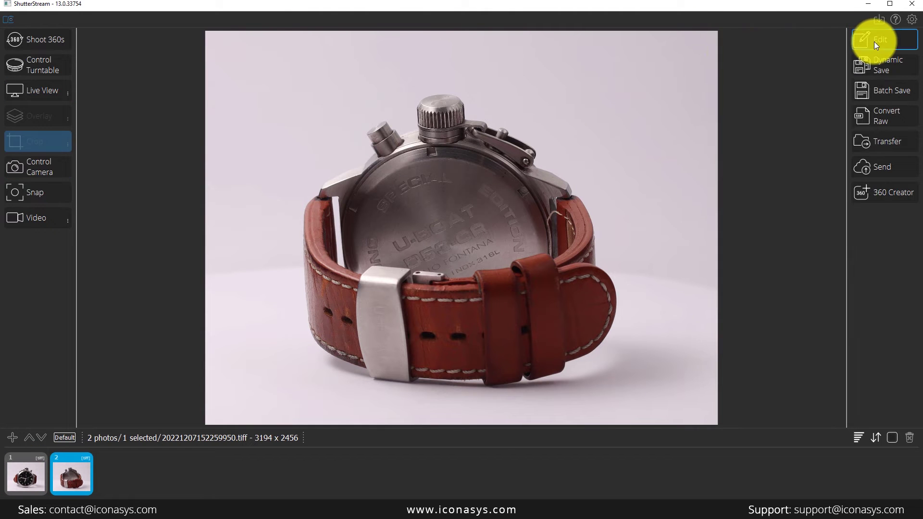
{"action": "left_click", "coordinate": [29, 477]}
{"action": "left_click", "coordinate": [82, 472]}
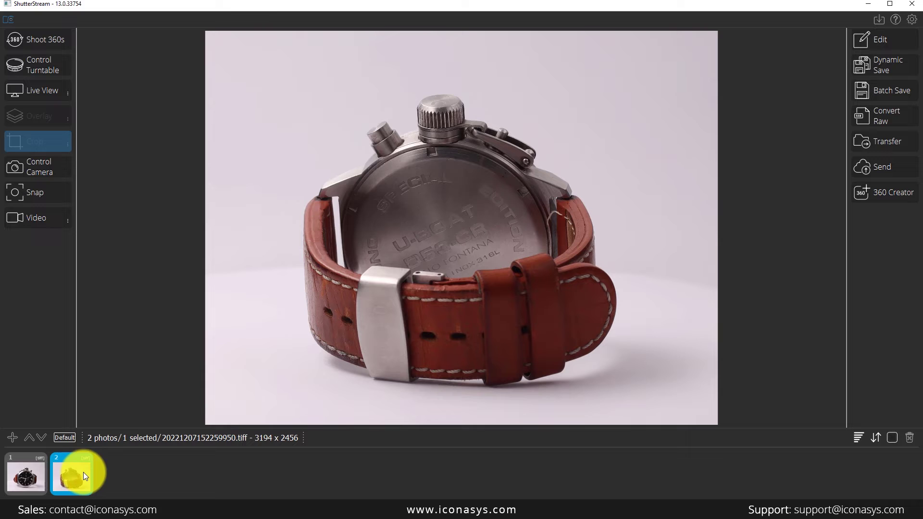
{"action": "left_click", "coordinate": [36, 468]}
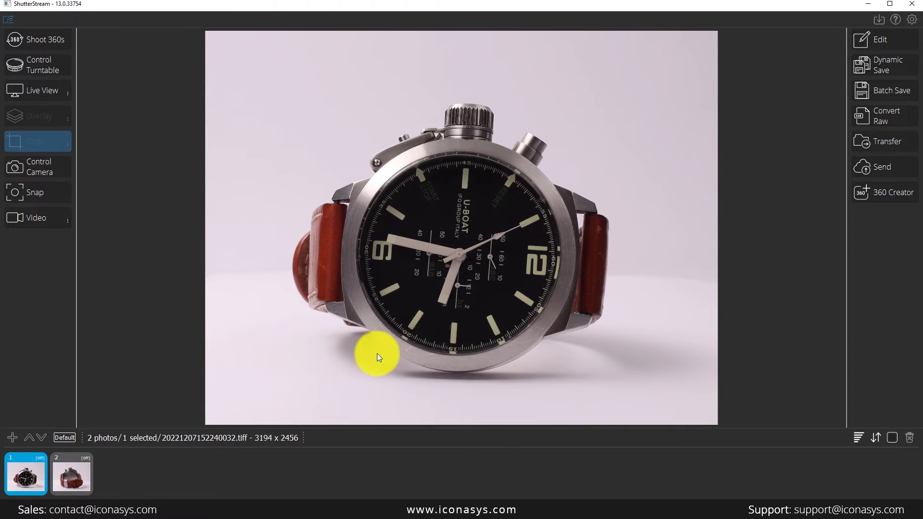
Open the watch-front photo in the editor and select both thumbnails for batch editing
{"action": "left_click", "coordinate": [879, 41]}
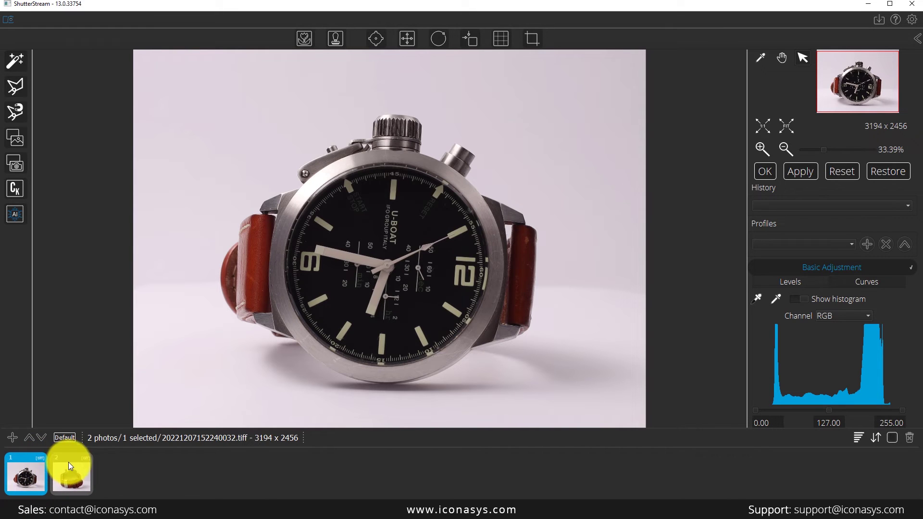
{"action": "left_click", "coordinate": [894, 438]}
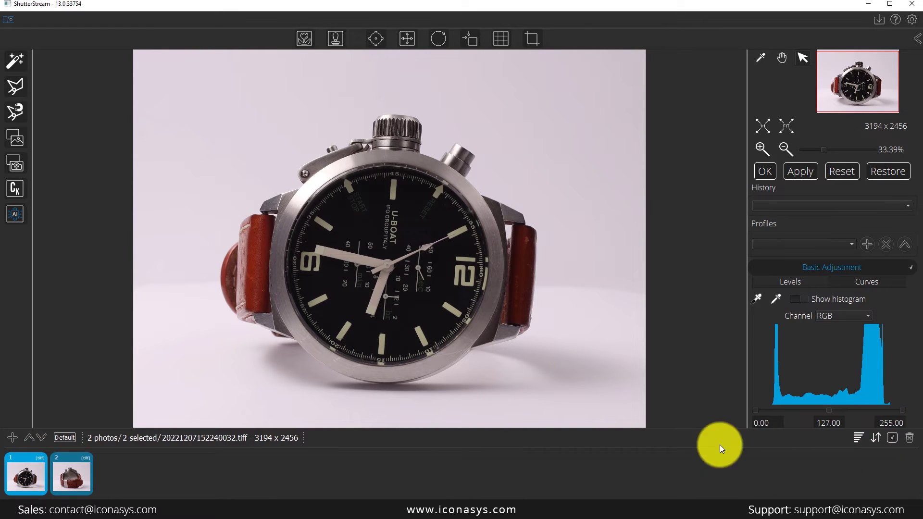
Preview and apply AI background removal to the selected front and back watch photos
{"action": "left_click", "coordinate": [14, 214]}
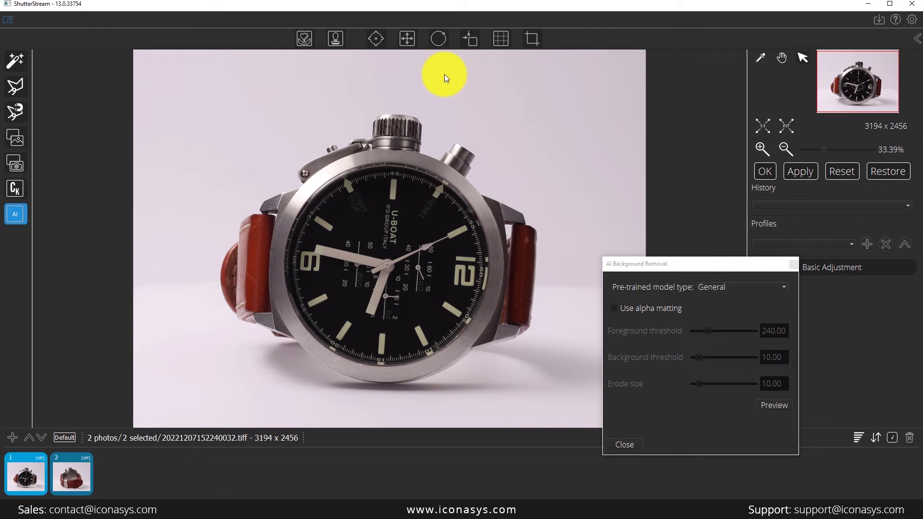
{"action": "left_click", "coordinate": [779, 403]}
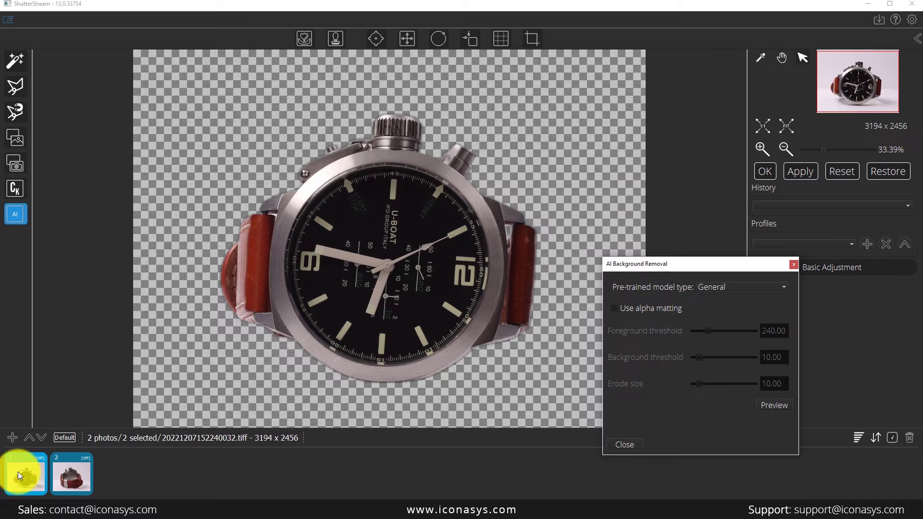
{"action": "left_click", "coordinate": [815, 166]}
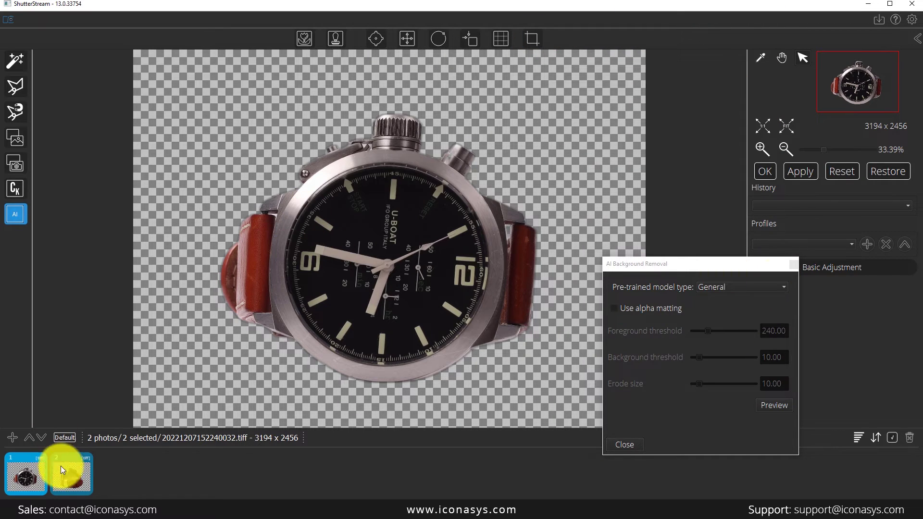
Close the removal settings and inspect the back, front, then back cutouts in turn
{"action": "left_click", "coordinate": [792, 263]}
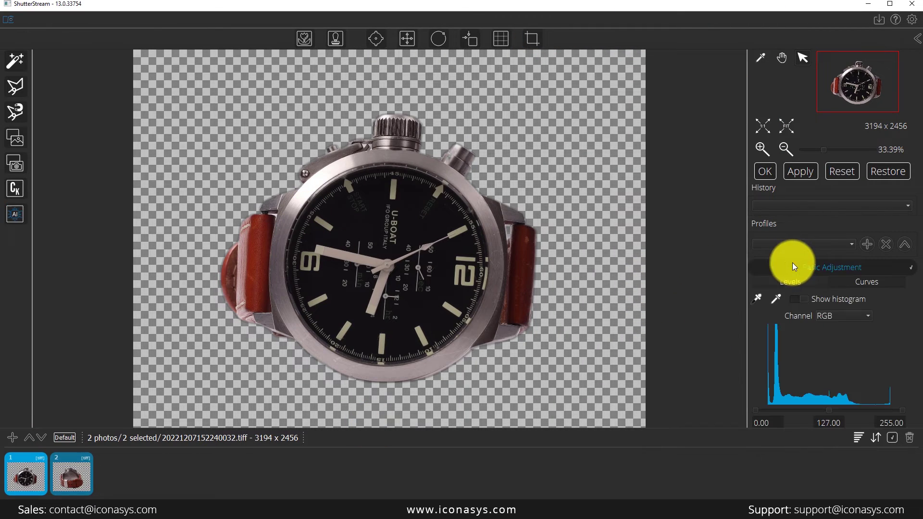
{"action": "left_click", "coordinate": [82, 465]}
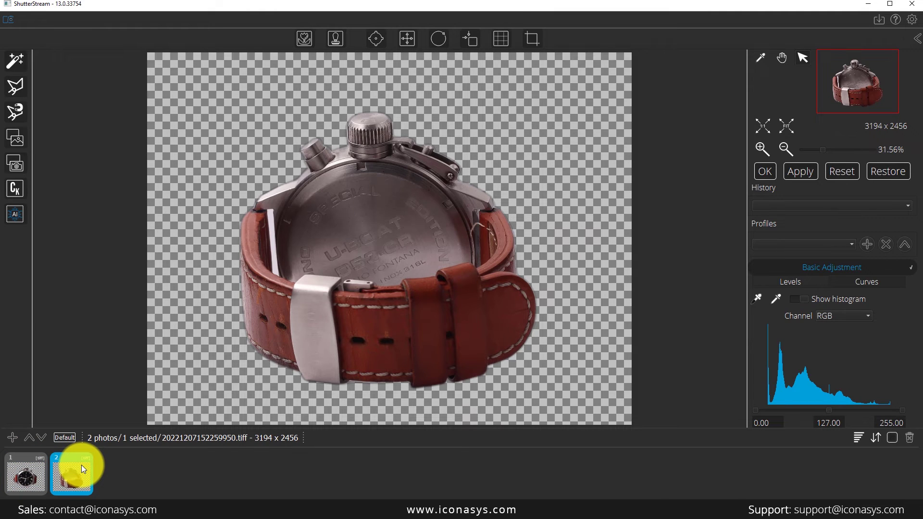
{"action": "left_click", "coordinate": [28, 465]}
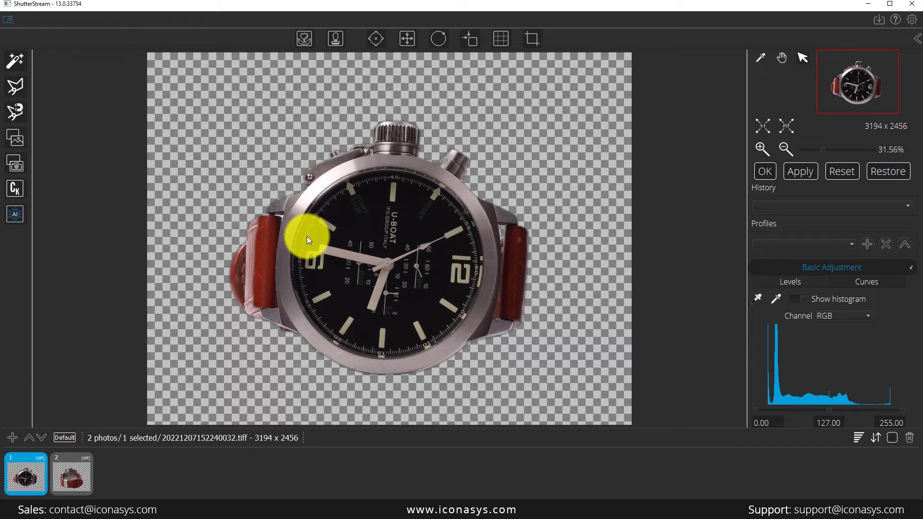
{"action": "left_click", "coordinate": [69, 473]}
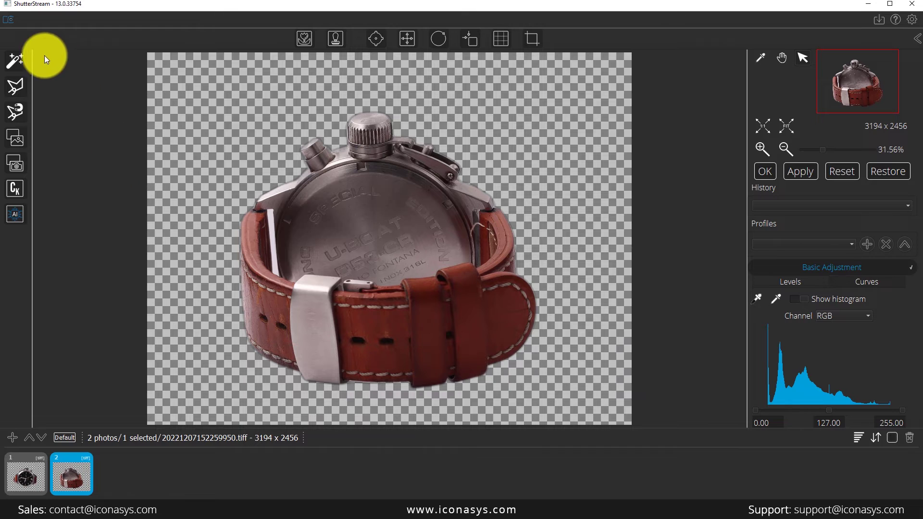
Magic Wand the back-view background, constrained to the clicked region, with mask grow radius 5.12, and apply
{"action": "left_click", "coordinate": [16, 61]}
{"action": "left_click", "coordinate": [274, 232]}
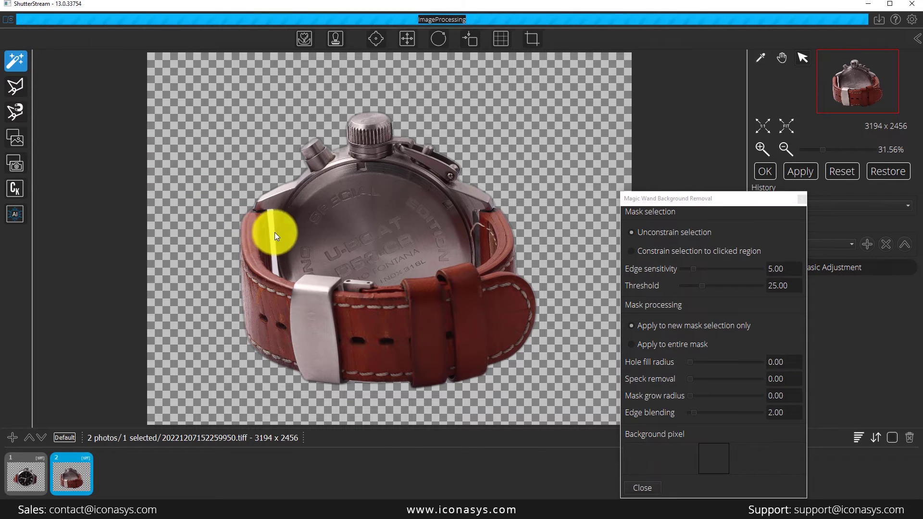
{"action": "left_click", "coordinate": [638, 250]}
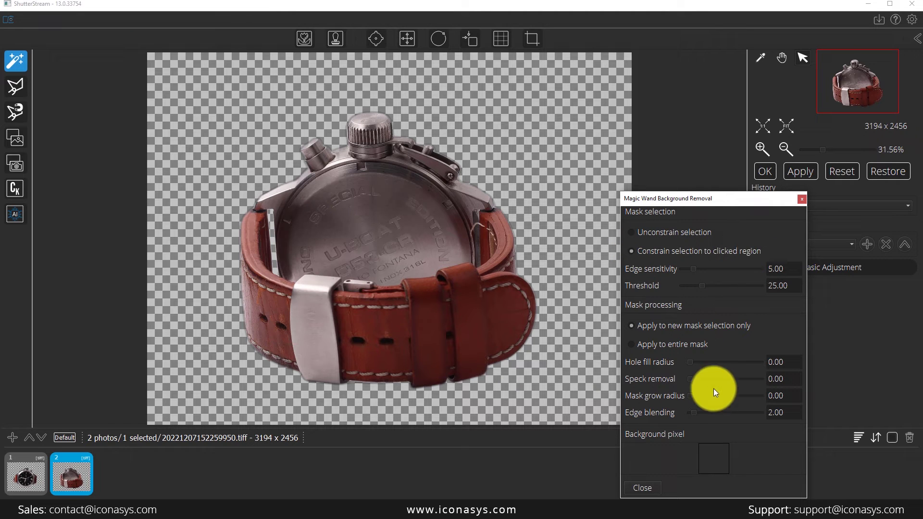
{"action": "left_click_drag", "start_coordinate": [690, 396], "coordinate": [701, 395]}
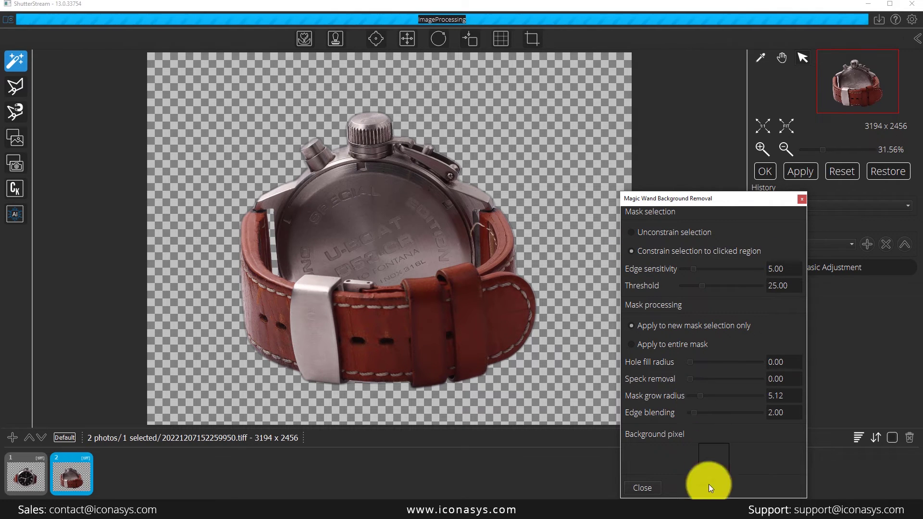
{"action": "left_click", "coordinate": [807, 177]}
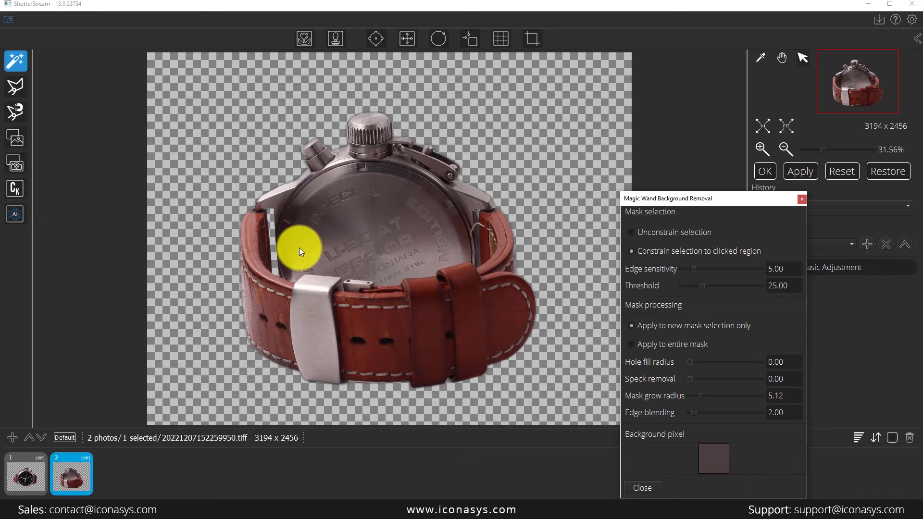
On the front-view photo, Magic Wand the leftover background beside the left strap and lug
{"action": "left_click", "coordinate": [15, 480]}
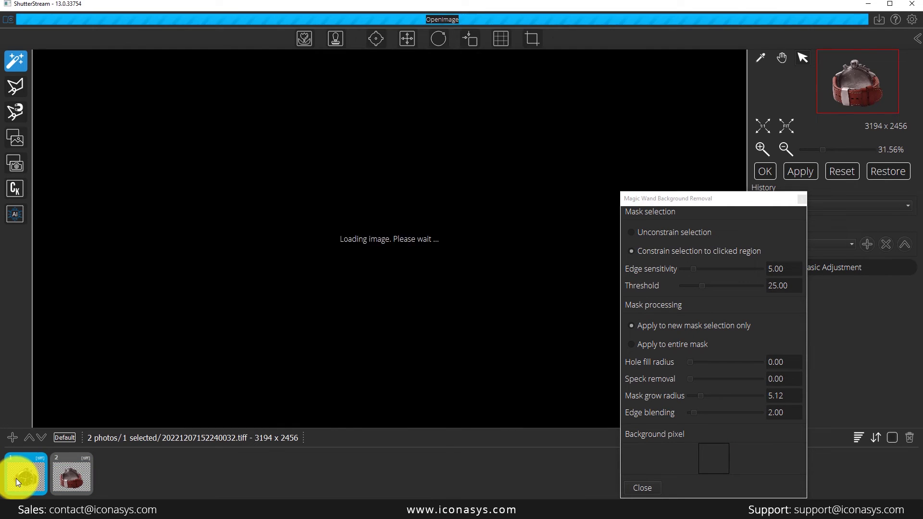
{"action": "left_click", "coordinate": [263, 259]}
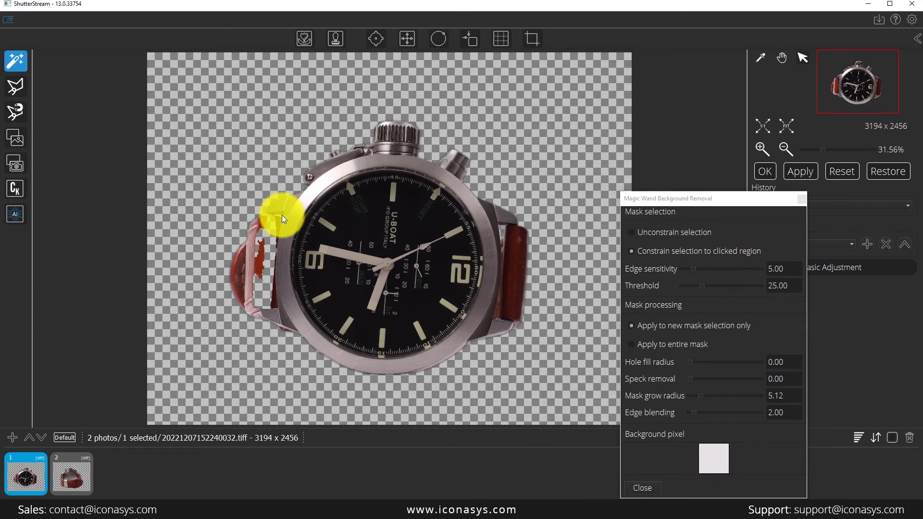
{"action": "left_click", "coordinate": [282, 217]}
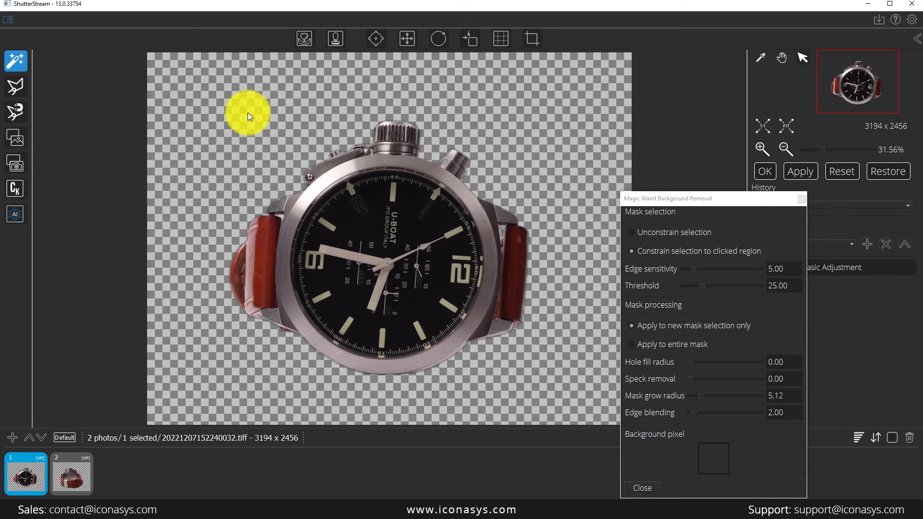
Clear leftover background, batch-apply the mask to both selected photos, then reselect the front view
{"action": "left_click", "coordinate": [226, 103]}
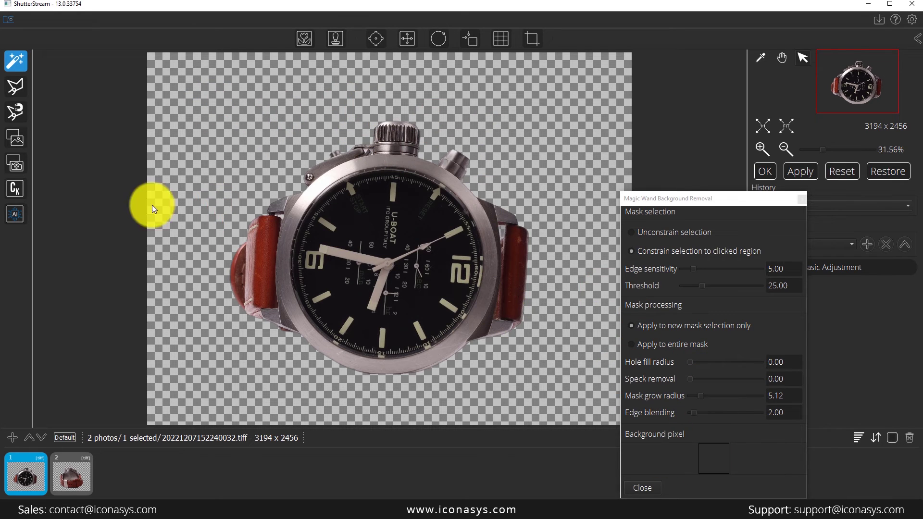
{"action": "left_click", "coordinate": [79, 469], "text": "ctrl"}
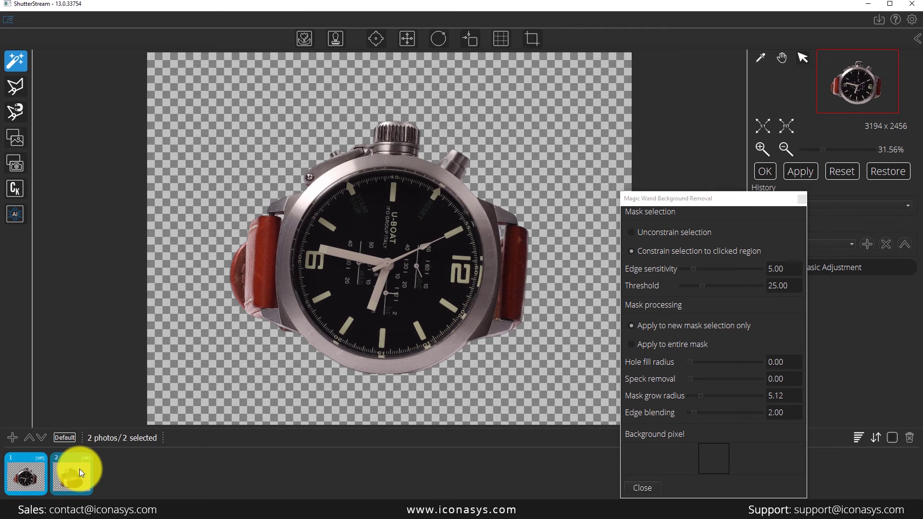
{"action": "left_click", "coordinate": [810, 172]}
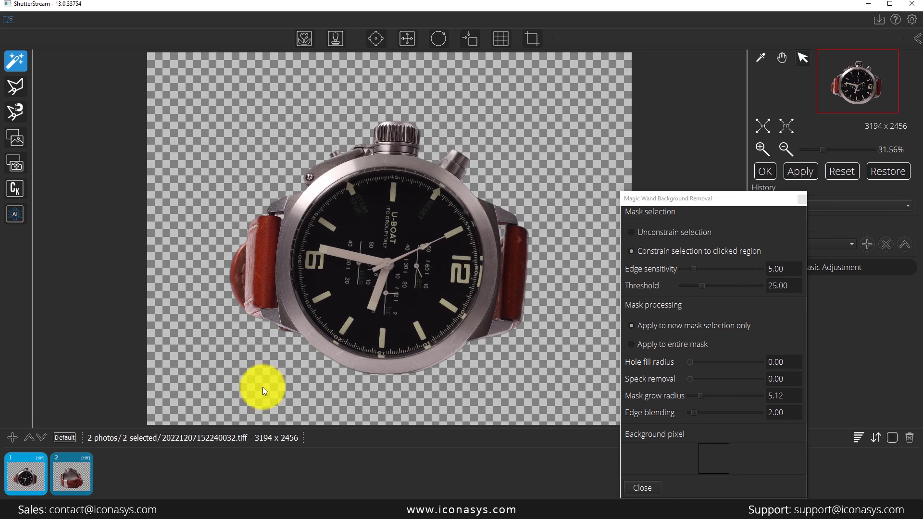
{"action": "left_click", "coordinate": [10, 490]}
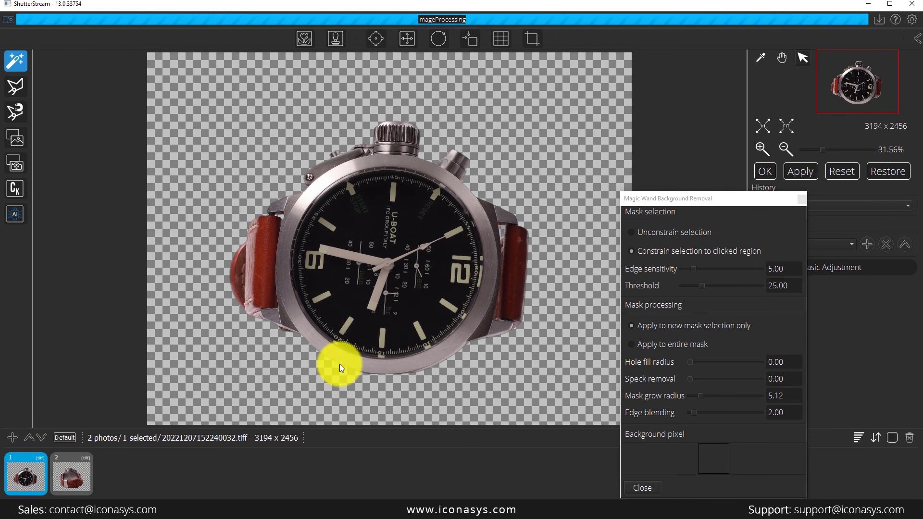
Leave editing and start a batch save named 'Watch-' with a 1000 px output width
{"action": "left_click", "coordinate": [800, 199]}
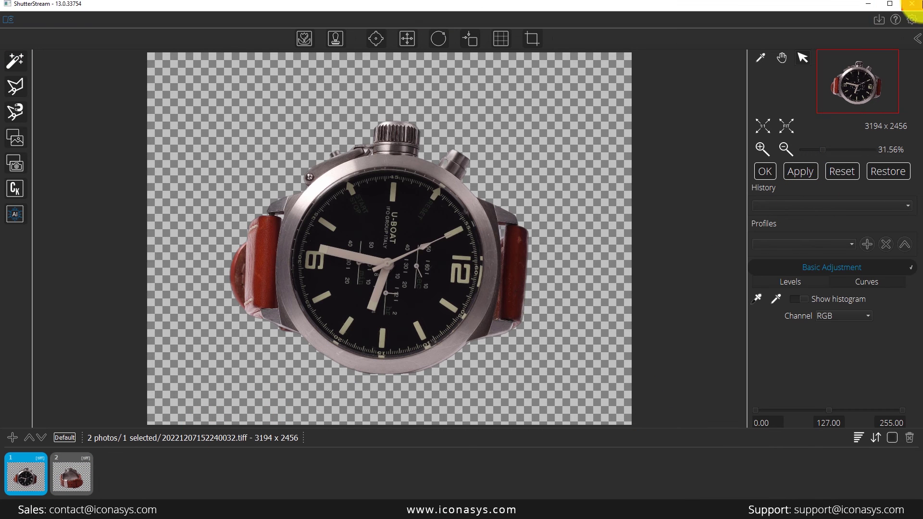
{"action": "left_click", "coordinate": [919, 41]}
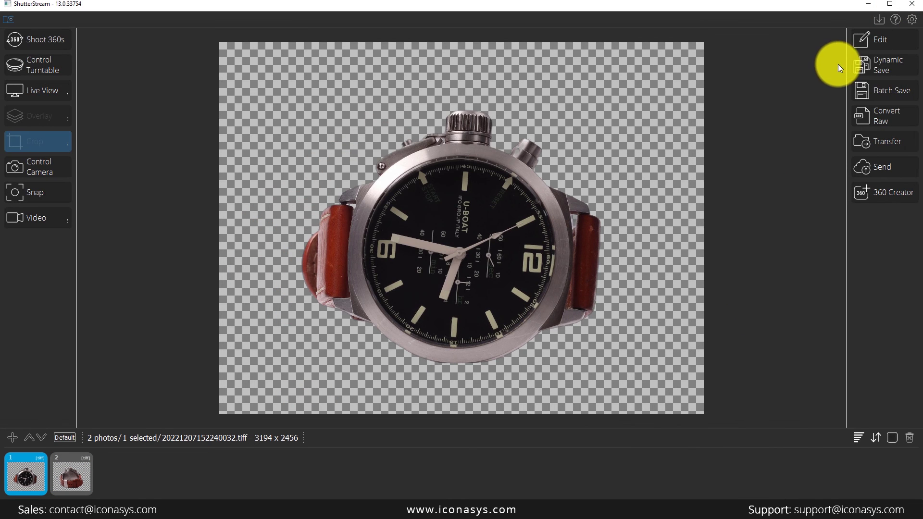
{"action": "left_click", "coordinate": [888, 87]}
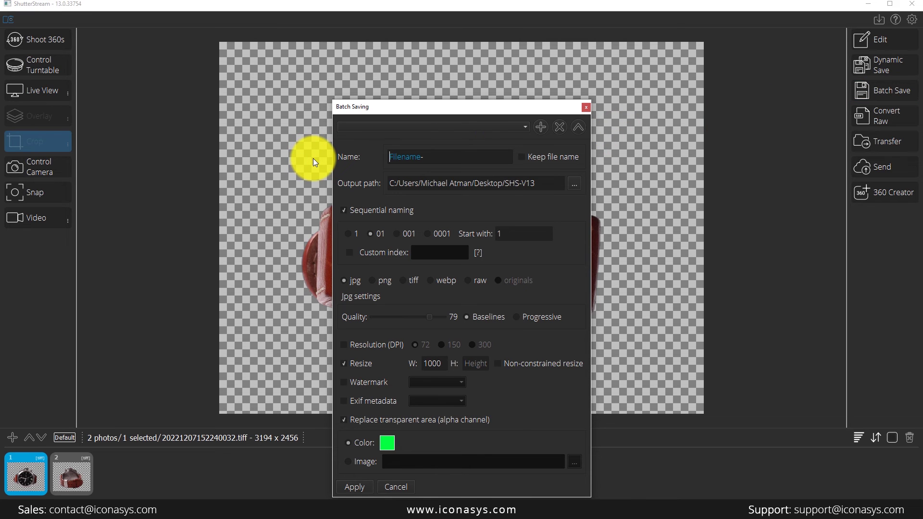
{"action": "type", "text": "Watch"}
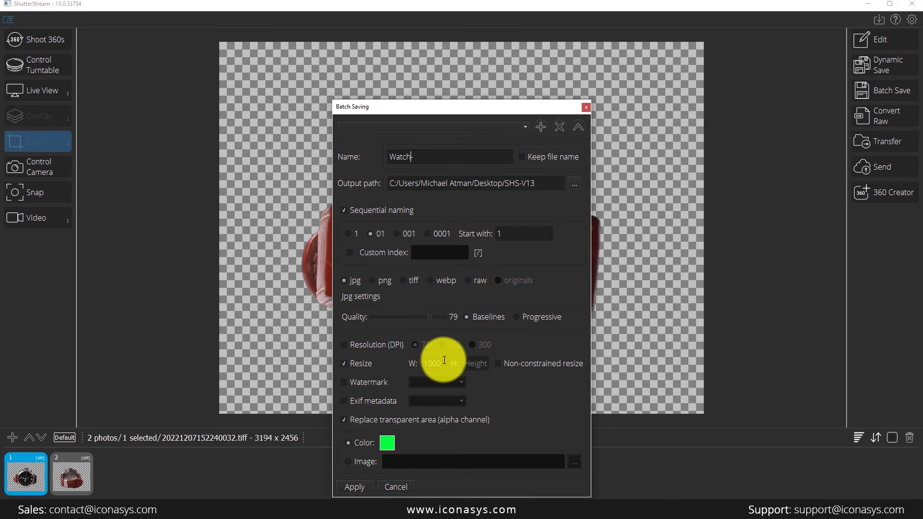
{"action": "left_click", "coordinate": [425, 363]}
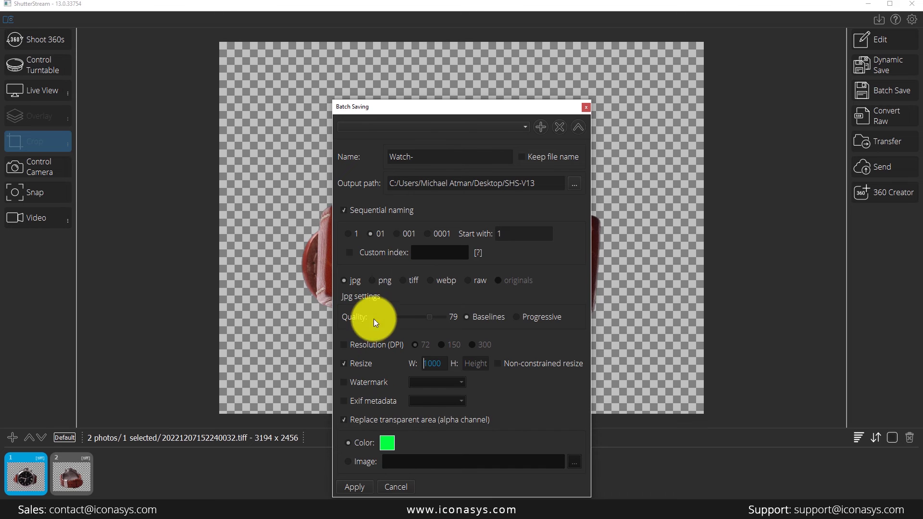
Keep JPG format, save both photos on a green background, and open Watch-01.jpg
{"action": "left_click", "coordinate": [371, 281]}
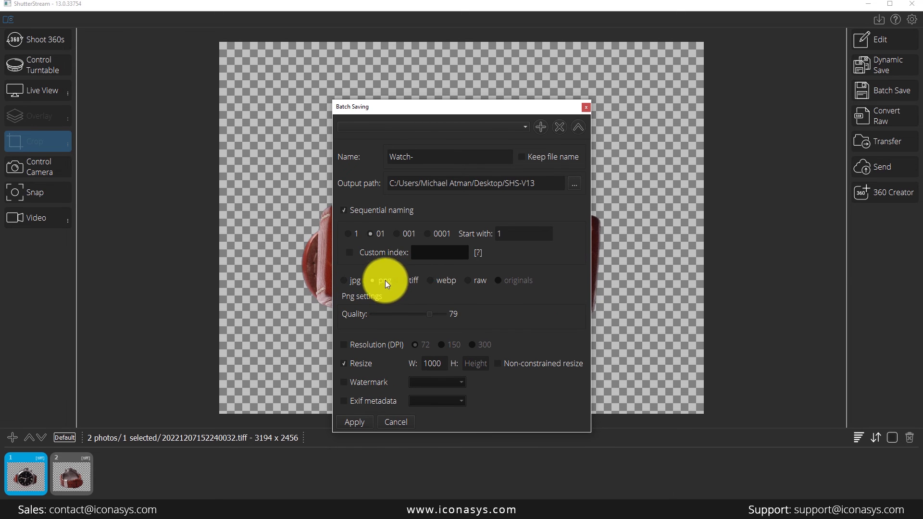
{"action": "left_click", "coordinate": [351, 281]}
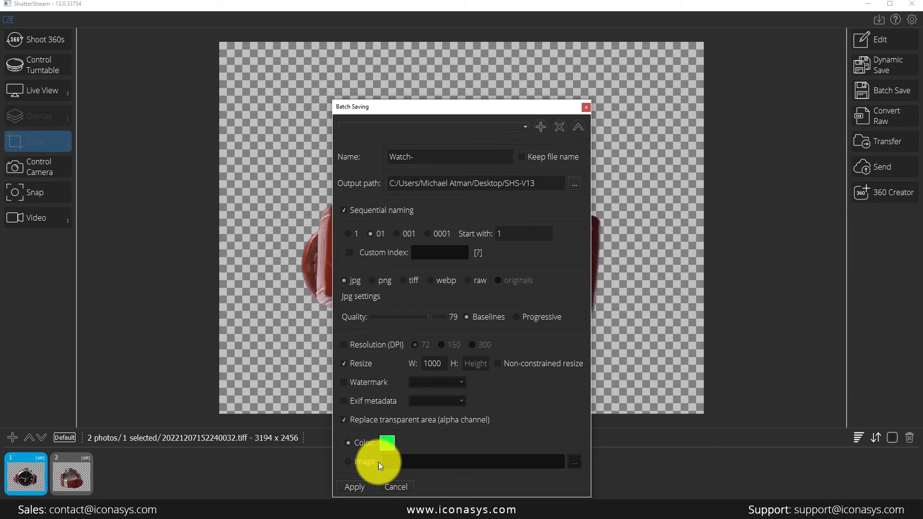
{"action": "left_click", "coordinate": [364, 487]}
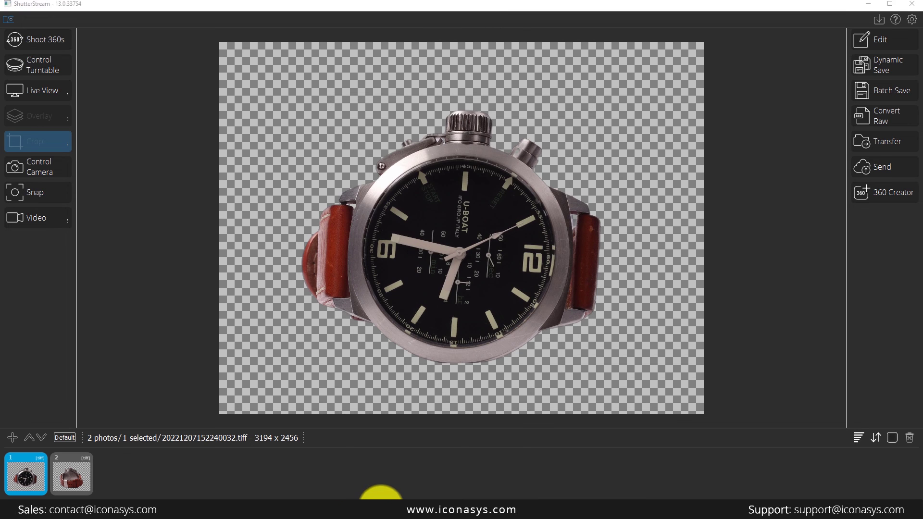
{"action": "left_click", "coordinate": [382, 499]}
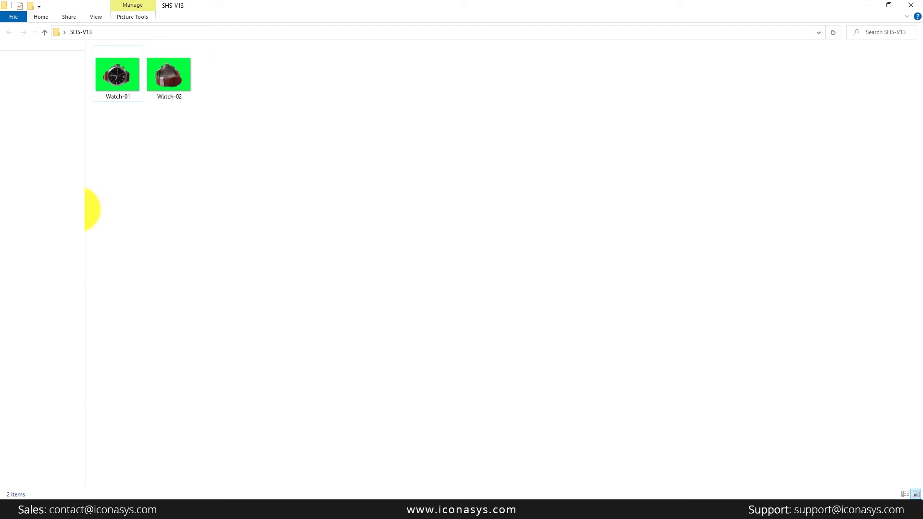
{"action": "double_click", "coordinate": [124, 78]}
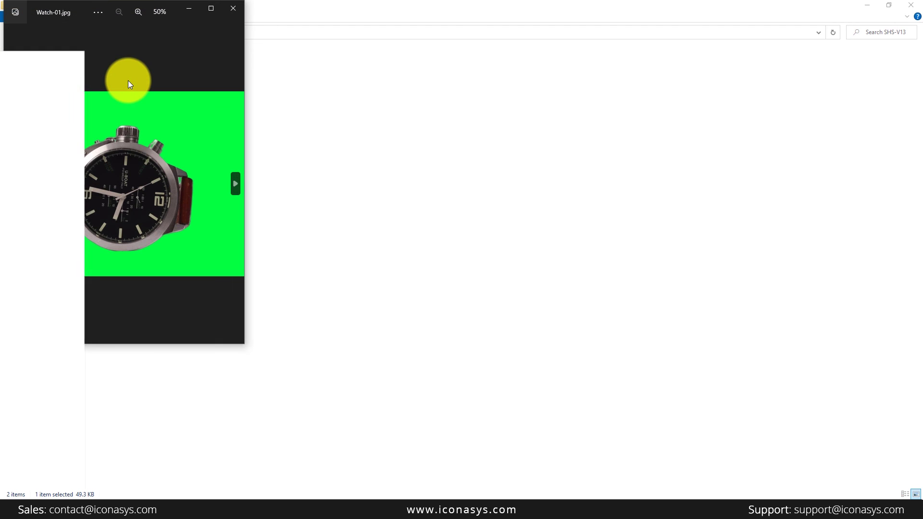
Maximize the viewer on Watch-01, check the Watch-02 back view, then return to Watch-01
{"action": "left_click", "coordinate": [212, 8]}
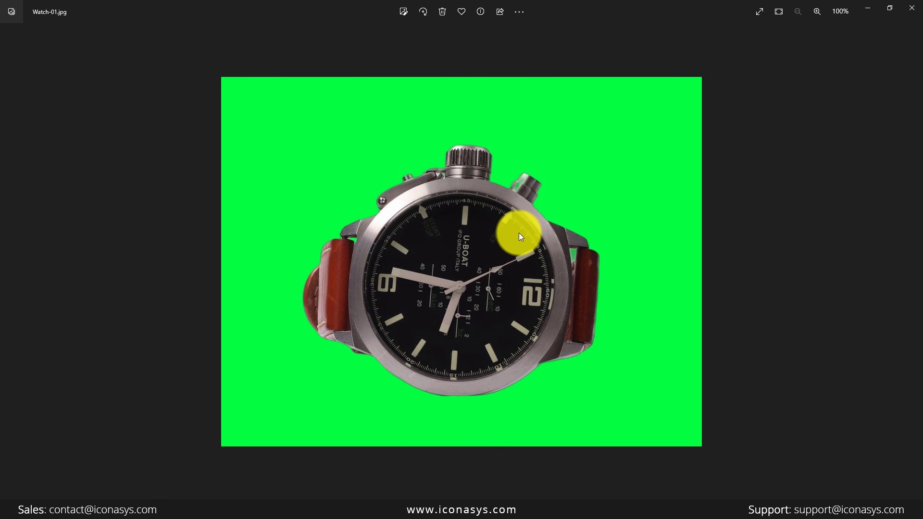
{"action": "key", "text": "Right"}
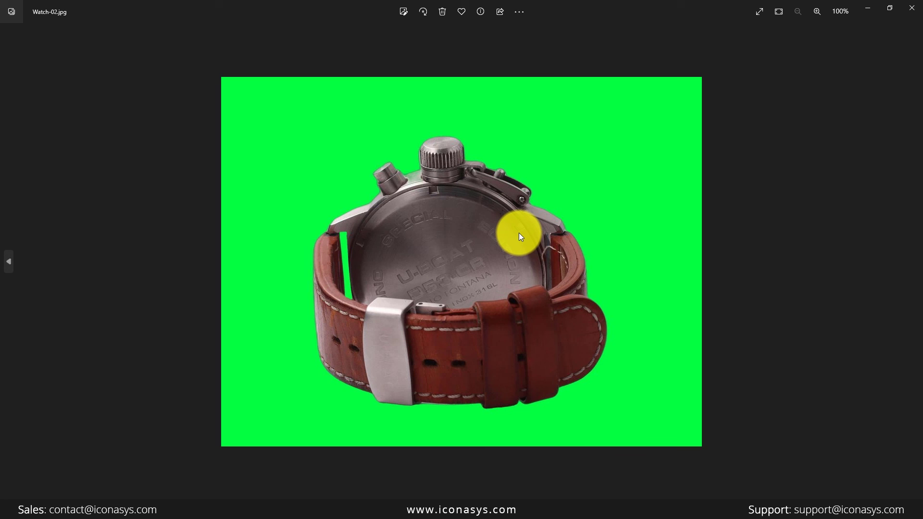
{"action": "key", "text": "Left"}
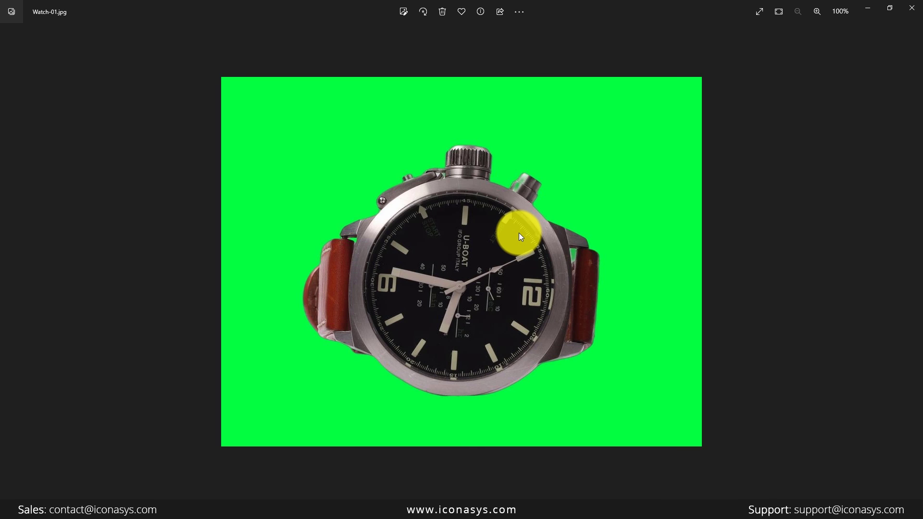